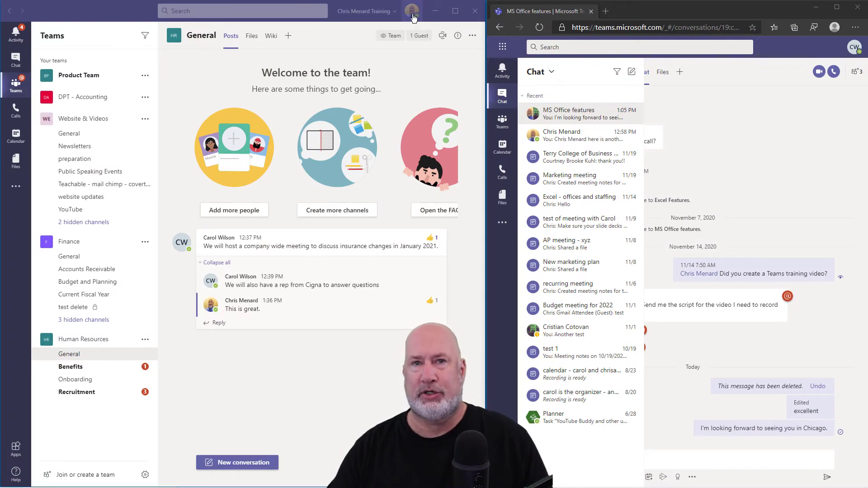
Check which account is signed in to the desktop Teams window and to the browser Teams window
{"action": "left_click", "coordinate": [412, 12]}
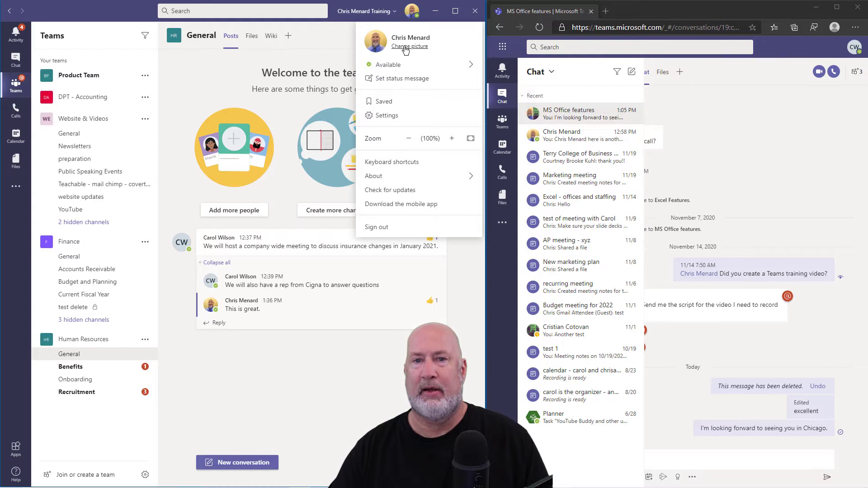
{"action": "left_click", "coordinate": [411, 16]}
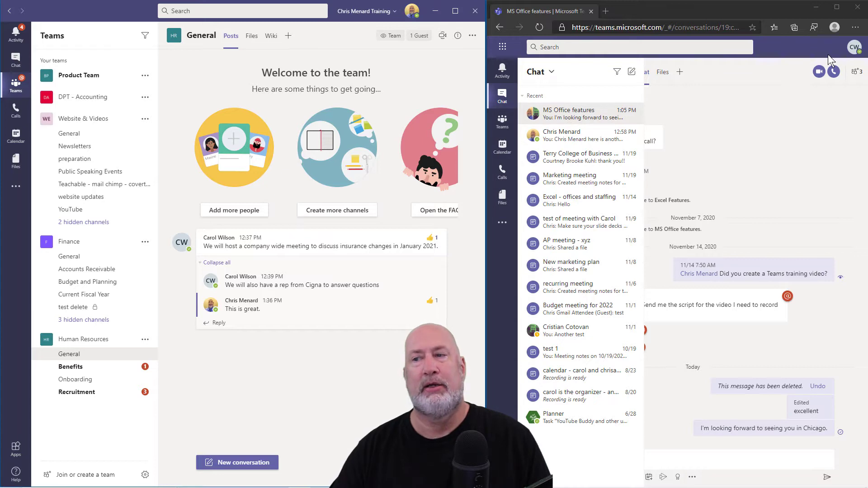
{"action": "left_click", "coordinate": [852, 51]}
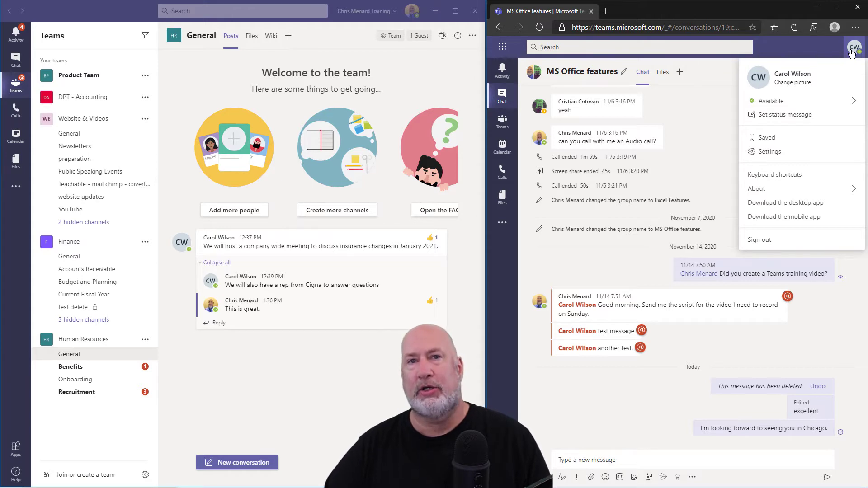
{"action": "left_click", "coordinate": [822, 50]}
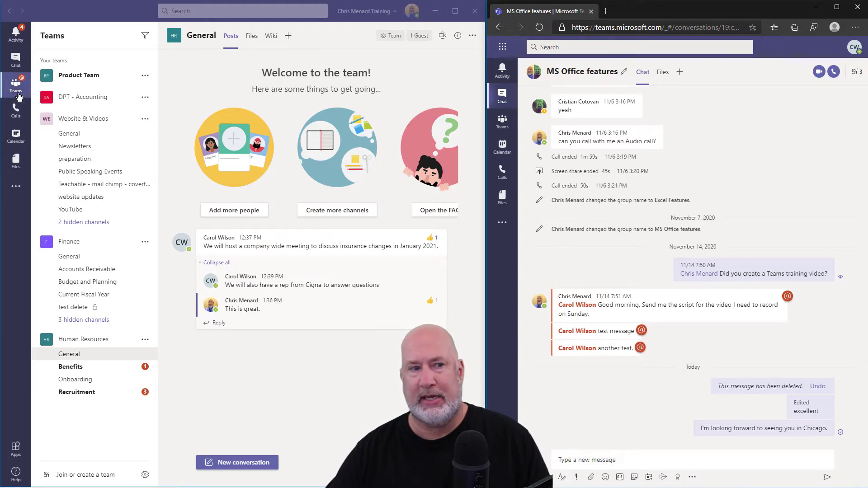
Clear the desktop activity feed by opening the unread Onboarding mention and the unread personal mention in Benefits, and return to the teams list
{"action": "left_click", "coordinate": [15, 89]}
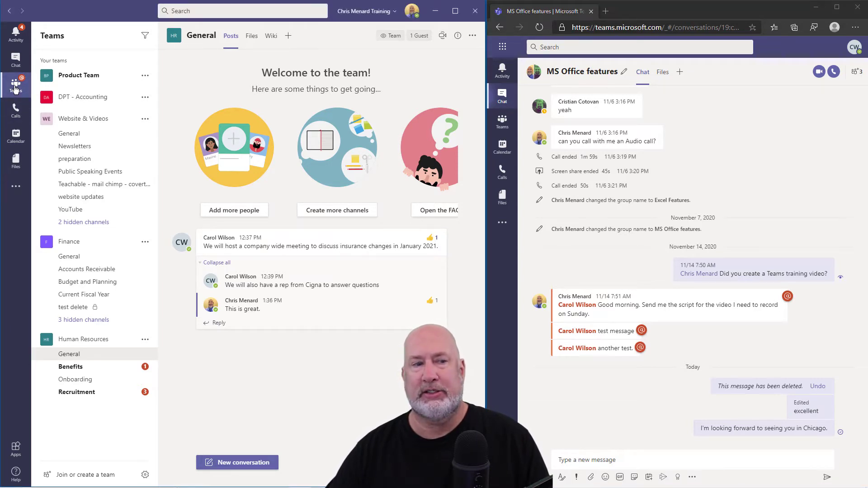
{"action": "left_click", "coordinate": [18, 34]}
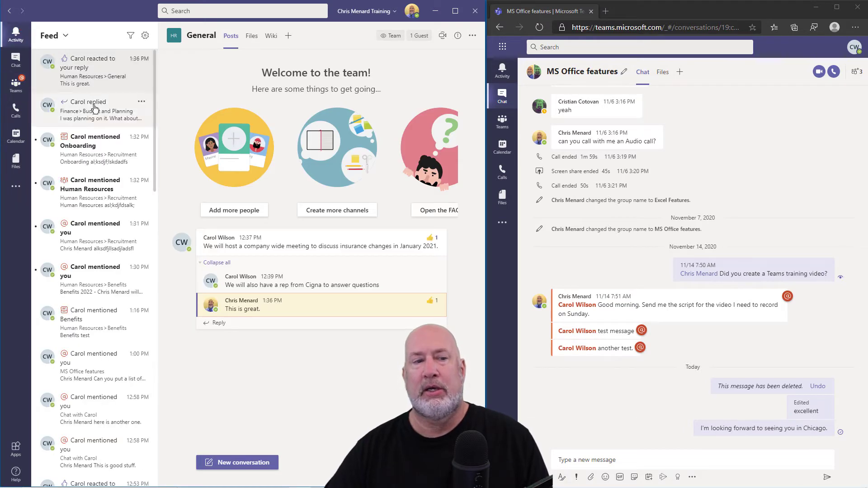
{"action": "left_click", "coordinate": [109, 149]}
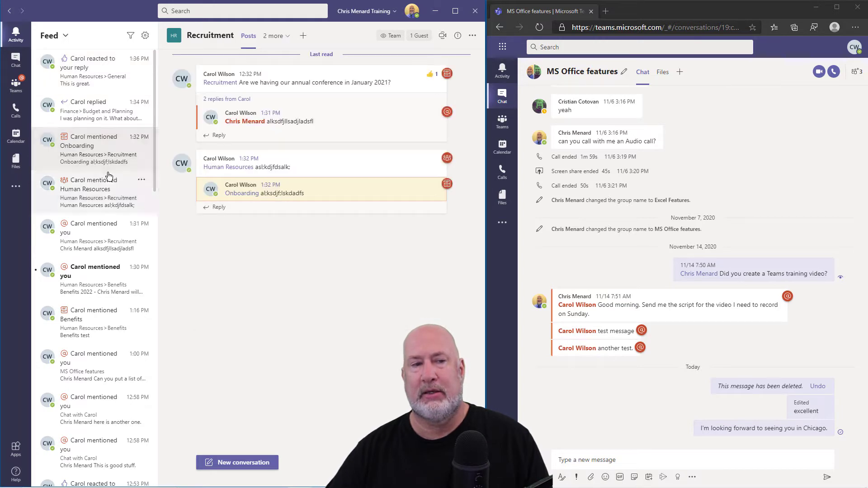
{"action": "left_click", "coordinate": [101, 274]}
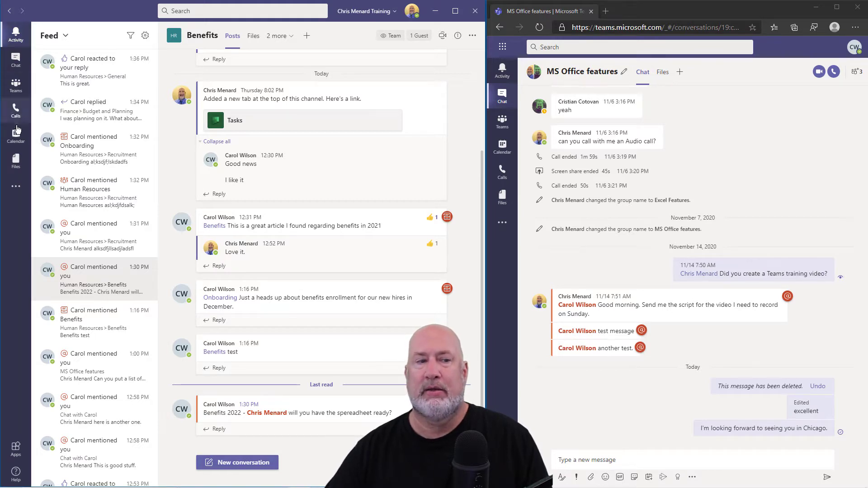
{"action": "left_click", "coordinate": [17, 86]}
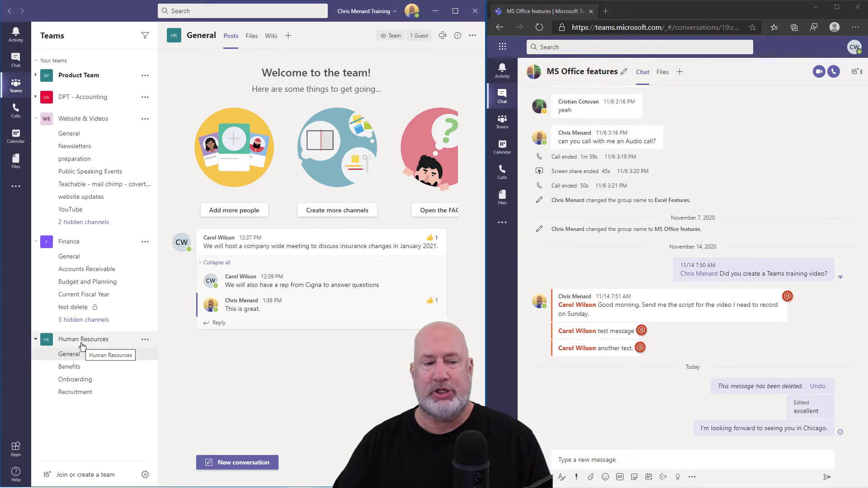
Switch to the browser Teams window, collapse the Finance team and show the posts of Human Resources' Benefits channel
{"action": "left_click", "coordinate": [503, 122]}
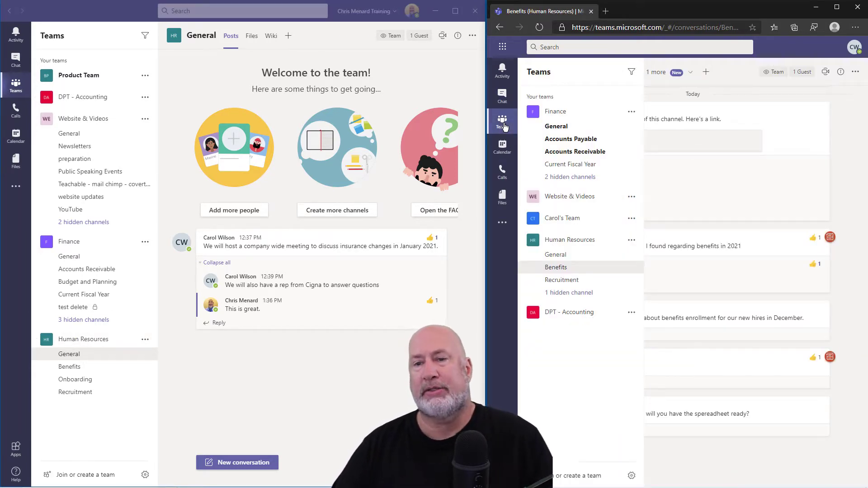
{"action": "left_click", "coordinate": [525, 113]}
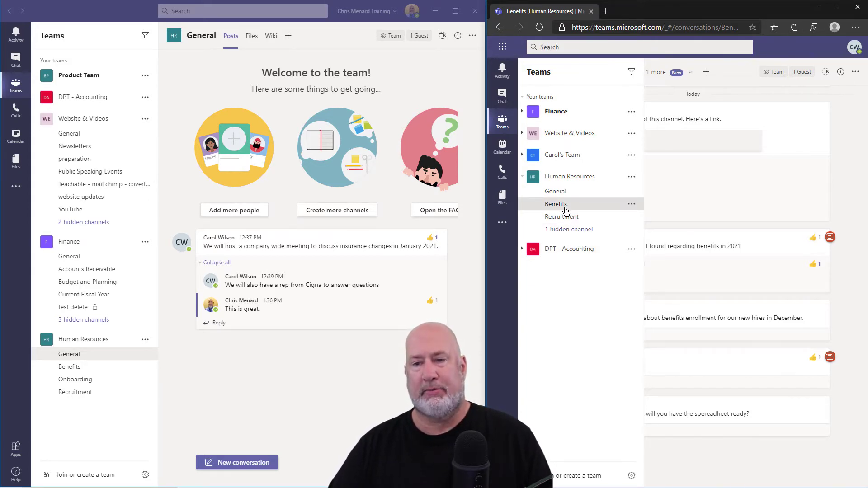
{"action": "left_click", "coordinate": [830, 199]}
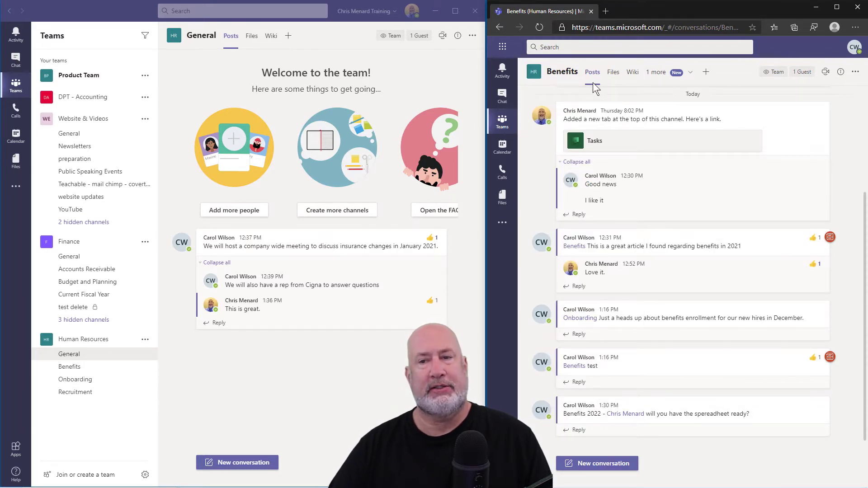
Post a new Benefits conversation with "2022 - al;ksdjfls;kdajf ds;kljsd; flkjfd", a mention of the first suggested person, and "askl;djf l;ksdajasdf lkfs"
{"action": "left_click", "coordinate": [610, 468]}
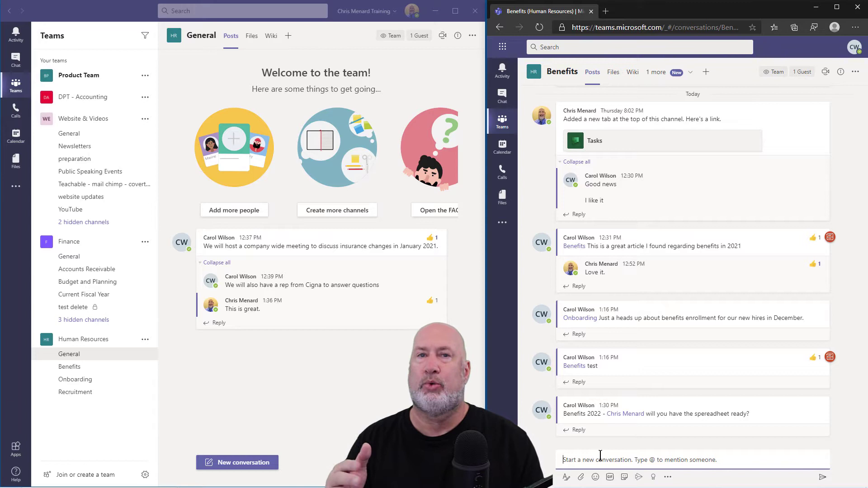
{"action": "type", "text": "2022 -"}
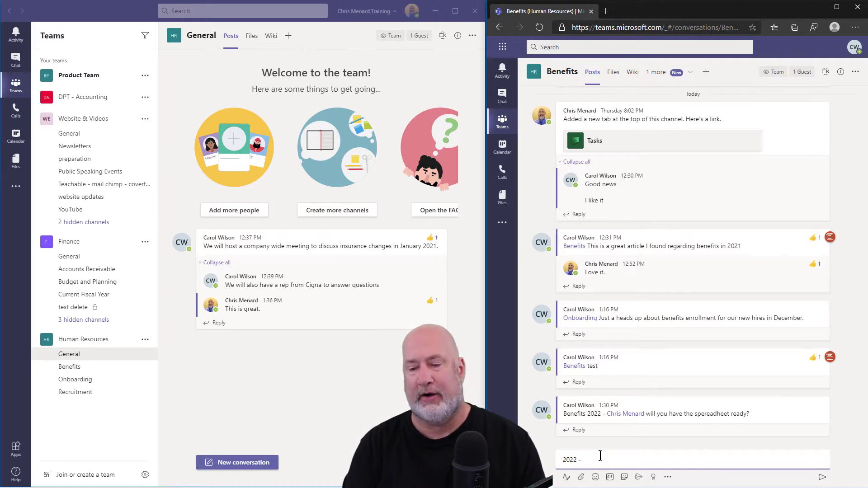
{"action": "type", "text": "al;ksdjls;kdajf ds;kljsd; flkjfd "}
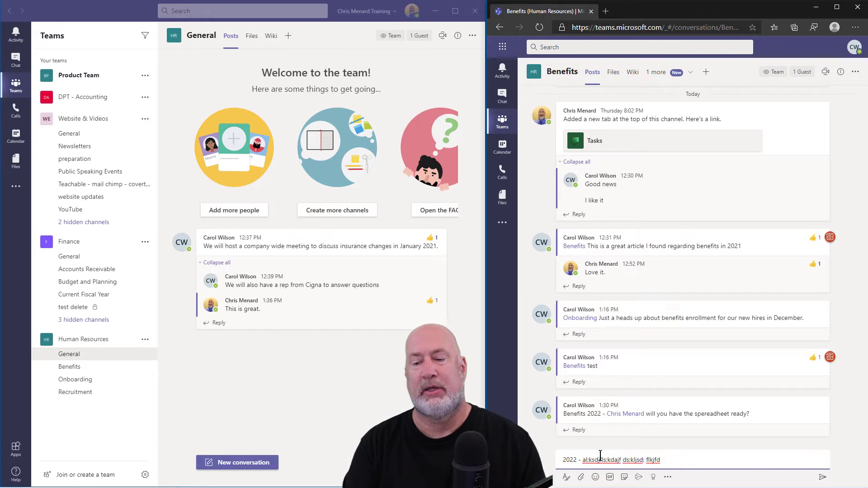
{"action": "type", "text": "@"}
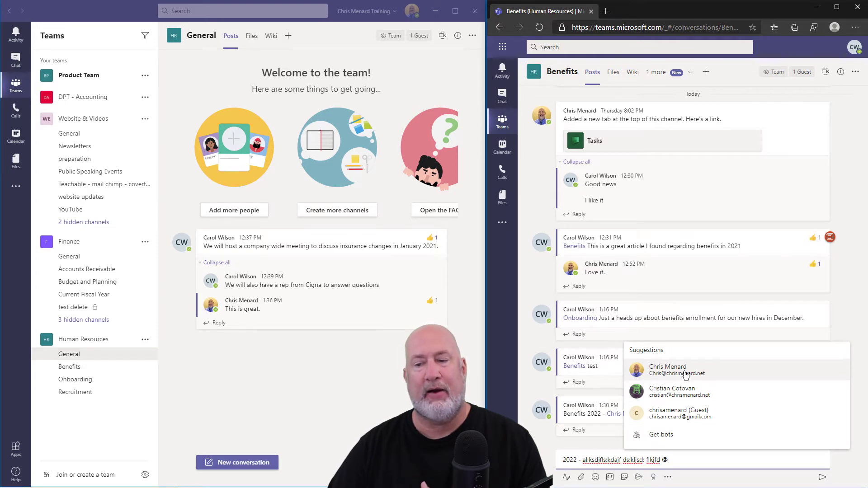
{"action": "left_click", "coordinate": [686, 375]}
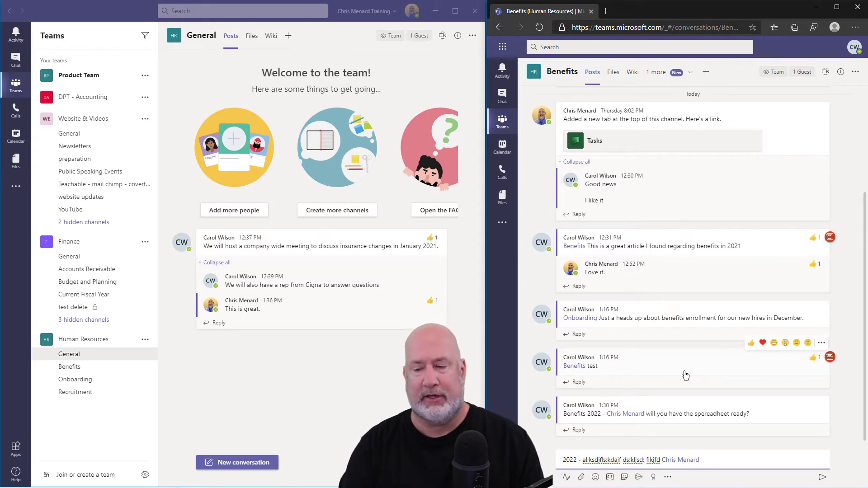
{"action": "type", "text": "askl;djf l;ksdajasdf lkfs"}
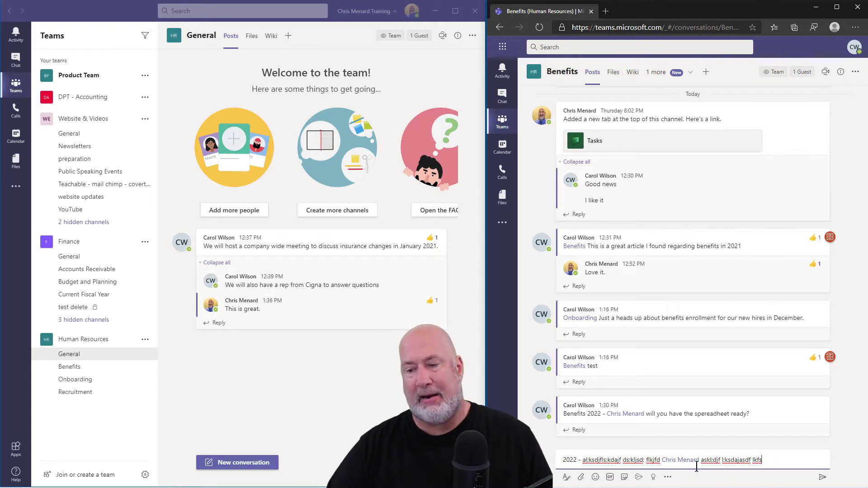
{"action": "left_click", "coordinate": [822, 478]}
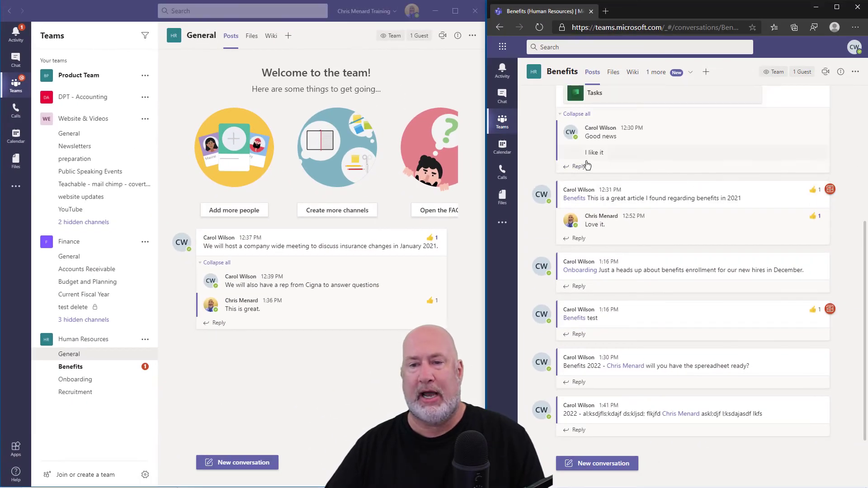
Post a new conversation in Human Resources' Recruitment channel mentioning the same person, followed by "asl;kdjf ;ldskaj dsa;lkjfdas"
{"action": "left_click", "coordinate": [499, 129]}
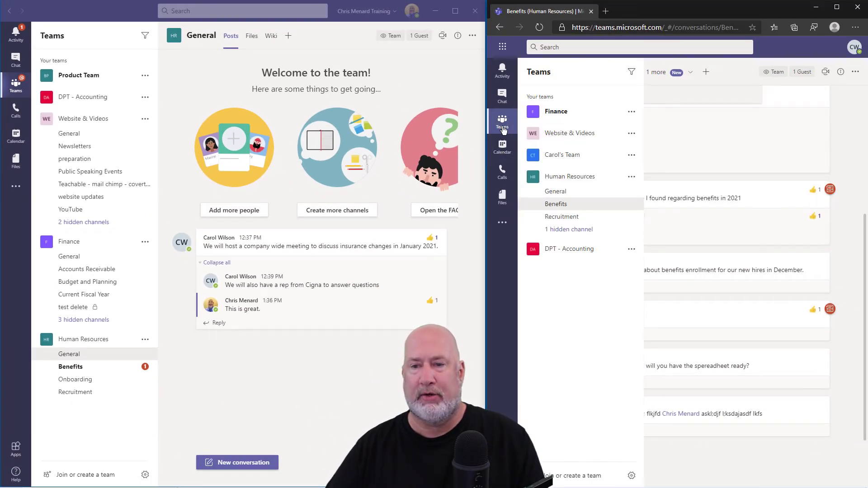
{"action": "left_click", "coordinate": [561, 217]}
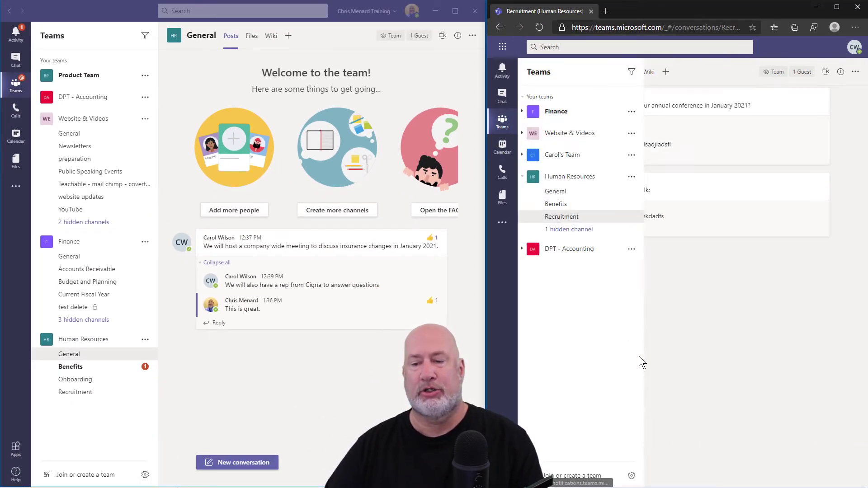
{"action": "left_click", "coordinate": [848, 254]}
{"action": "left_click", "coordinate": [607, 465]}
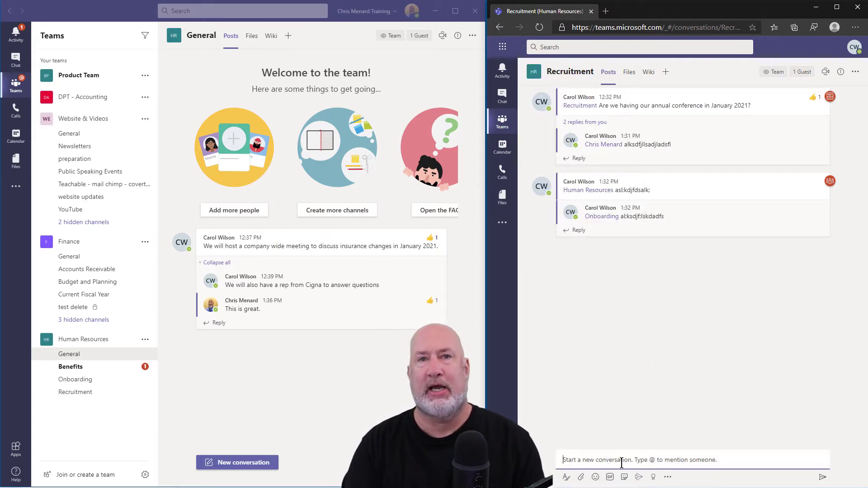
{"action": "type", "text": "@c"}
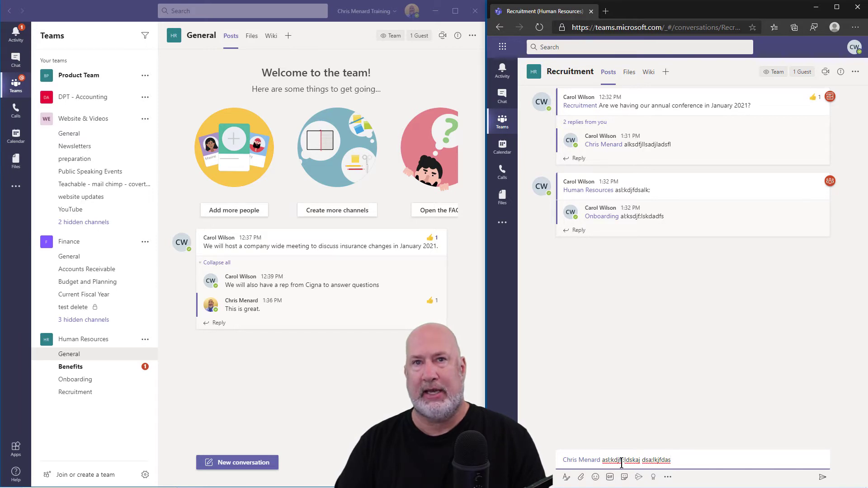
{"action": "key", "text": "Return"}
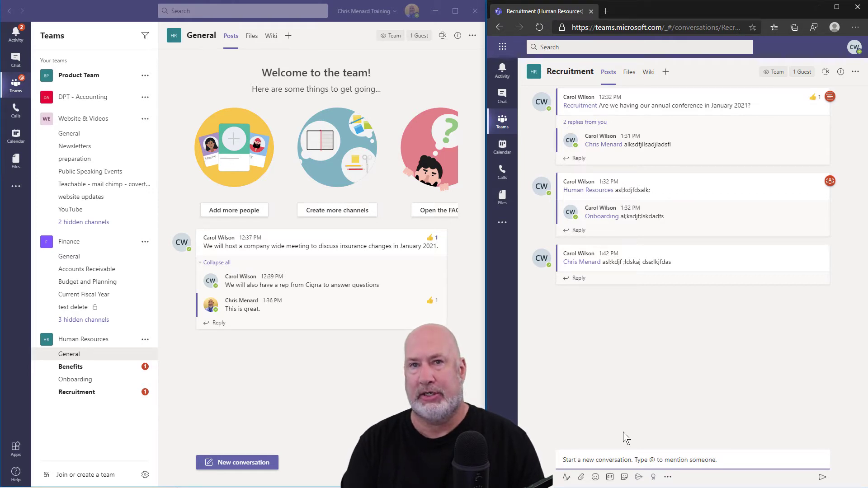
Post a new Recruitment conversation that mentions the Human Resources team, followed by "asdfds"
{"action": "type", "text": "@"}
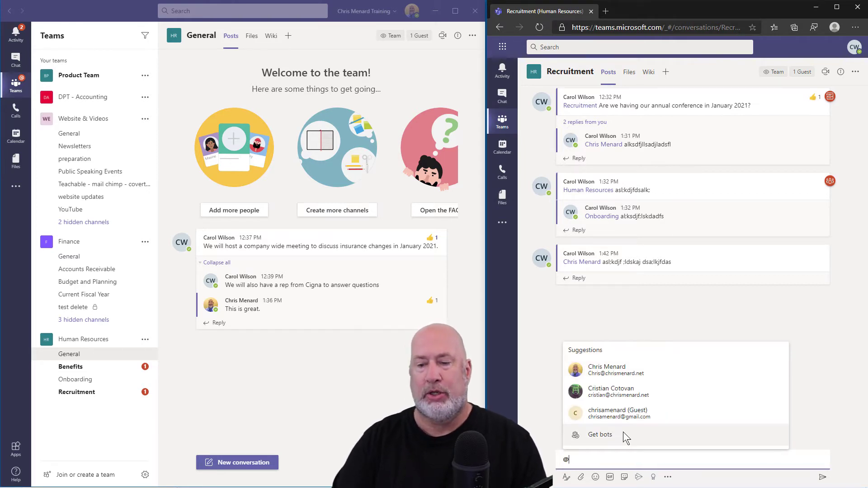
{"action": "type", "text": "hum"}
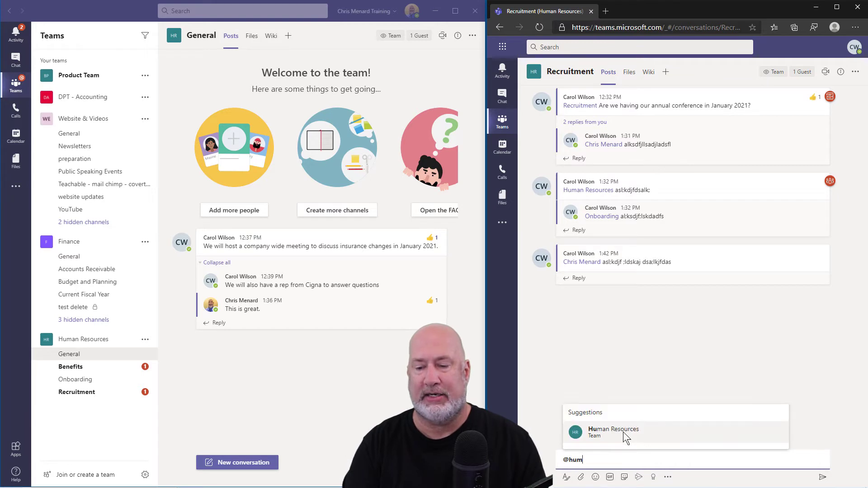
{"action": "left_click", "coordinate": [623, 432]}
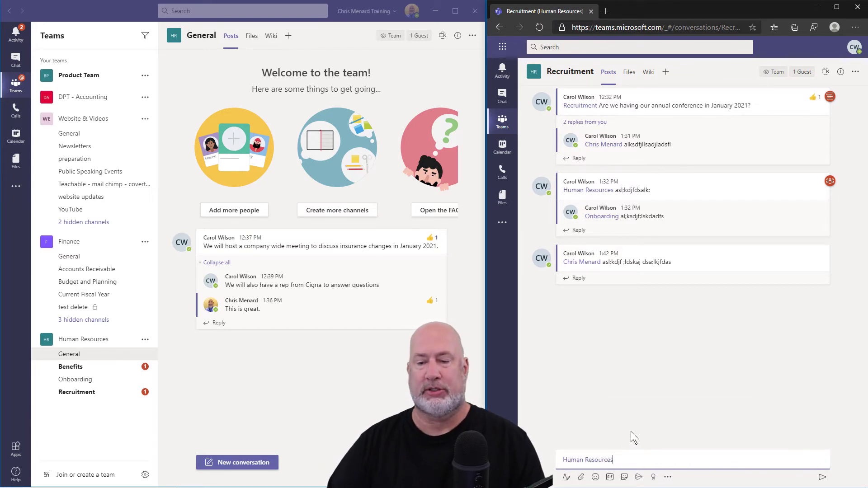
{"action": "type", "text": "asdfds"}
{"action": "key", "text": "Return"}
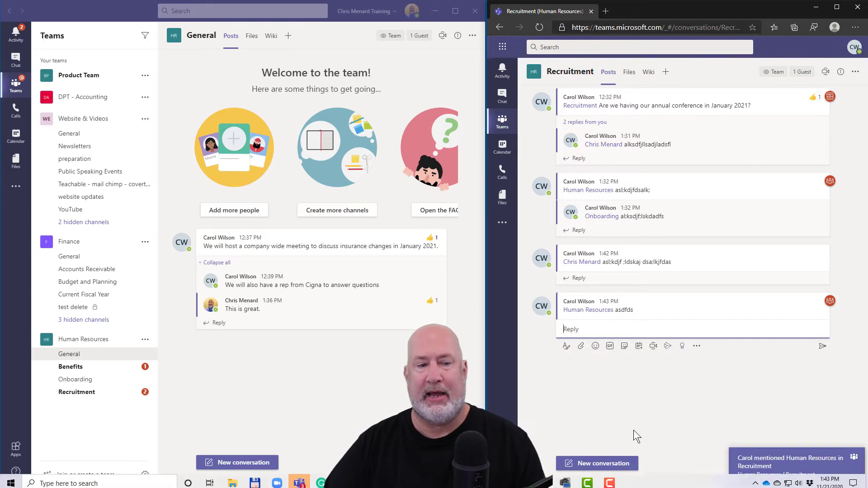
Post a new Recruitment conversation that mentions the Benefits channel, followed by "kla;sdjfkl:adsadsfadseweeee"
{"action": "left_click", "coordinate": [587, 461]}
{"action": "type", "text": "@"}
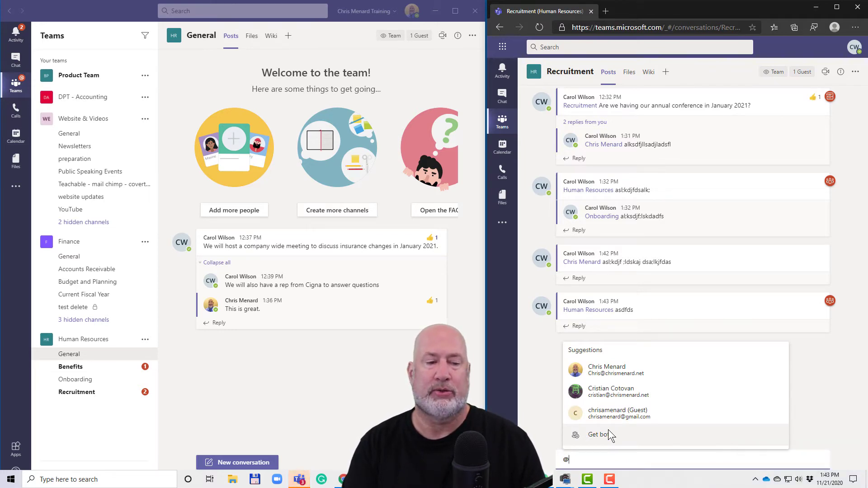
{"action": "type", "text": "ben"}
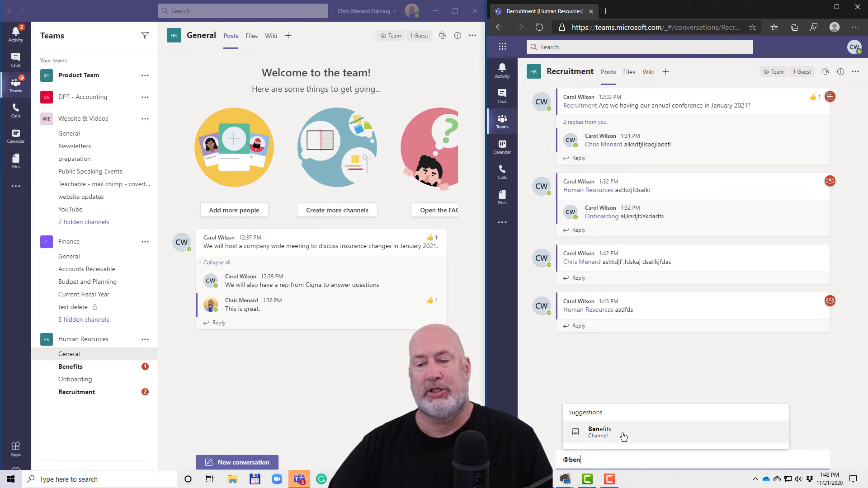
{"action": "left_click", "coordinate": [623, 434]}
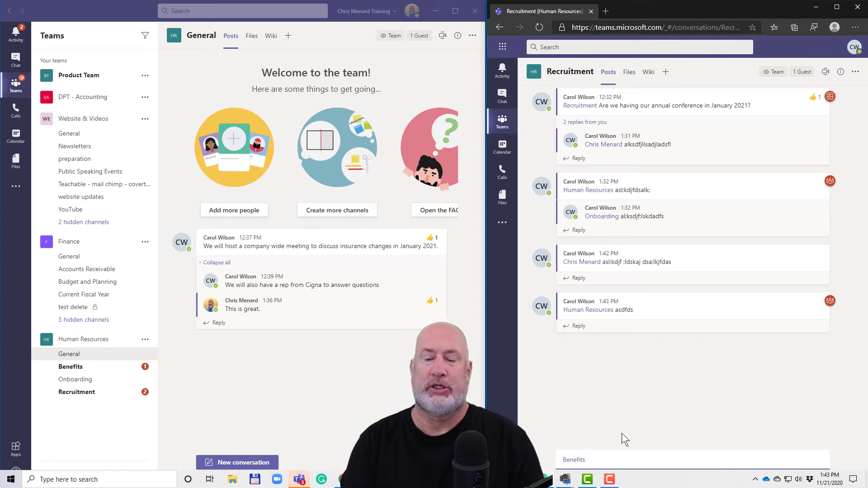
{"action": "type", "text": "kla;sdjfkl:adsadsf"}
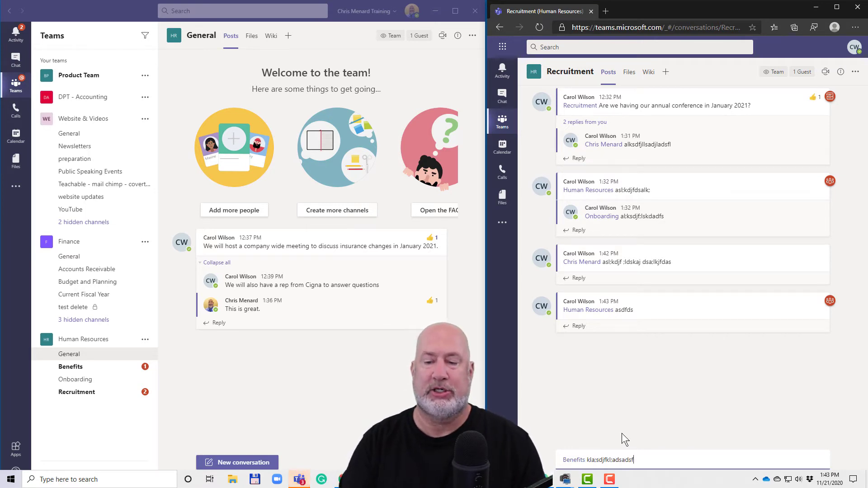
{"action": "type", "text": "adseweeee"}
{"action": "key", "text": "Return"}
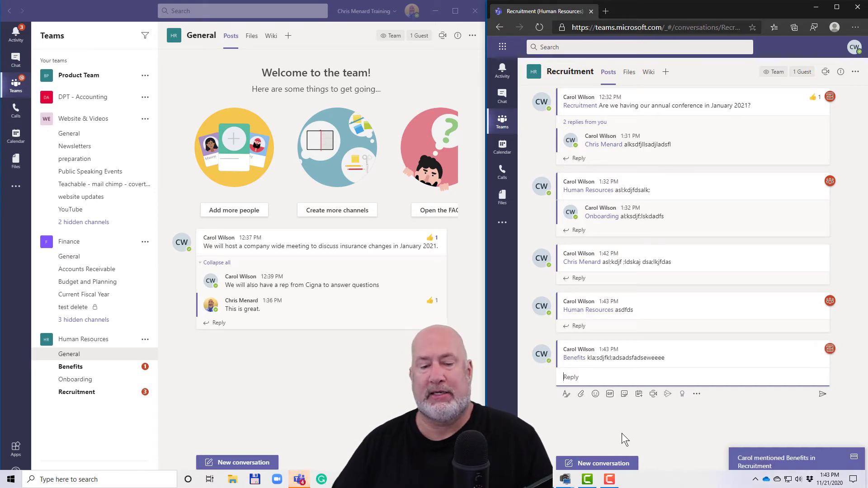
In the desktop Teams account, post a new conversation reading "a;lskdjf ;lksadjfdsalkjfs fdsfdsds" in Finance's Accounts Receivable channel
{"action": "left_click", "coordinate": [299, 480]}
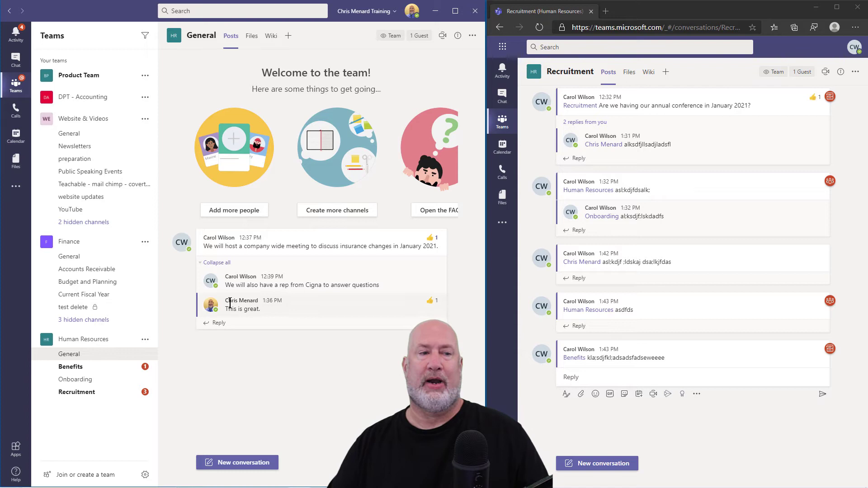
{"action": "mouse_move", "coordinate": [224, 277]}
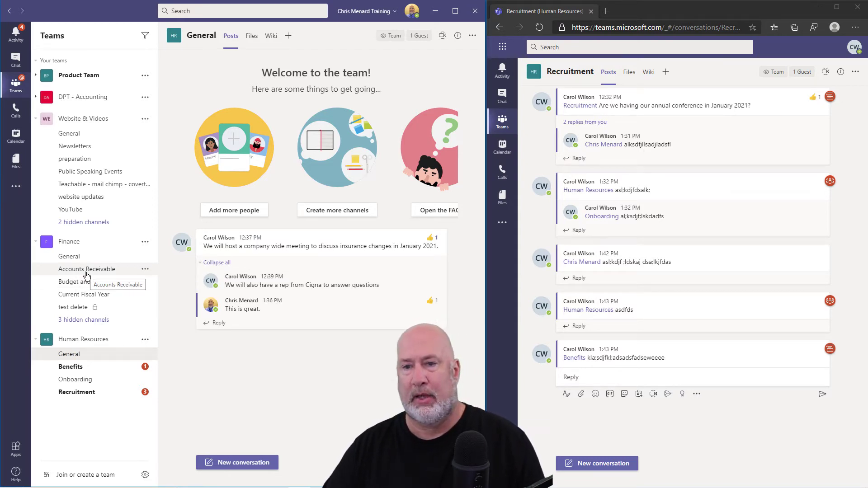
{"action": "left_click", "coordinate": [496, 127]}
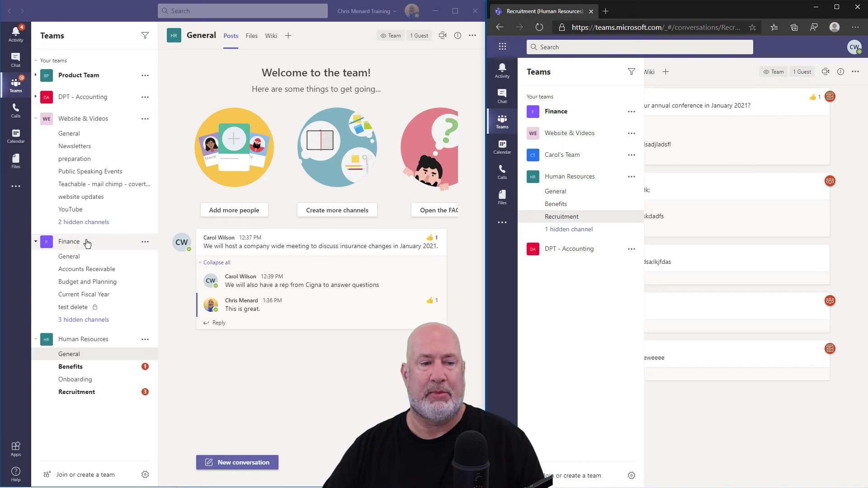
{"action": "left_click", "coordinate": [90, 269]}
{"action": "left_click", "coordinate": [231, 462]}
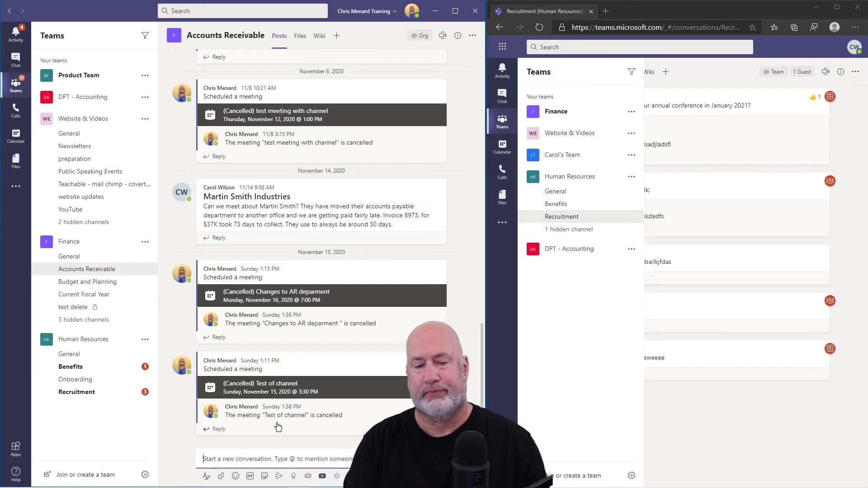
{"action": "type", "text": "a;lskdjf ;lksadjfdsalkjfs fdsfdsds"}
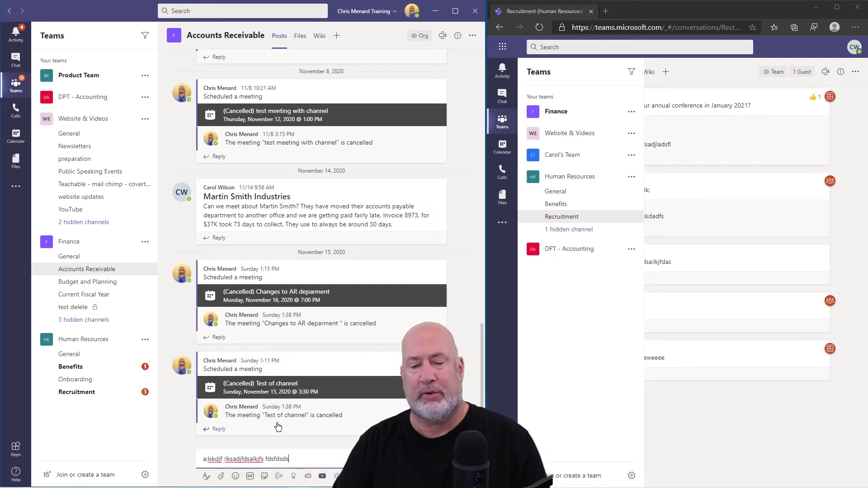
{"action": "key", "text": "Return"}
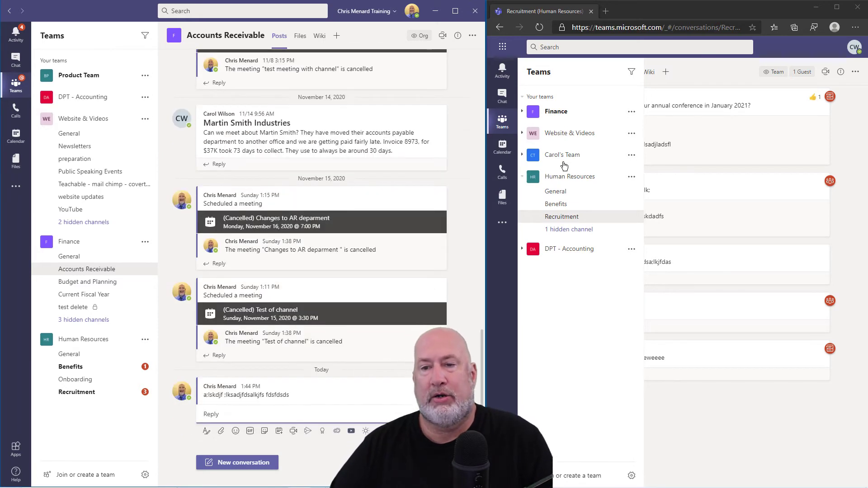
In the browser account, expand the Finance team and open its Accounts Receivable channel
{"action": "left_click", "coordinate": [523, 113]}
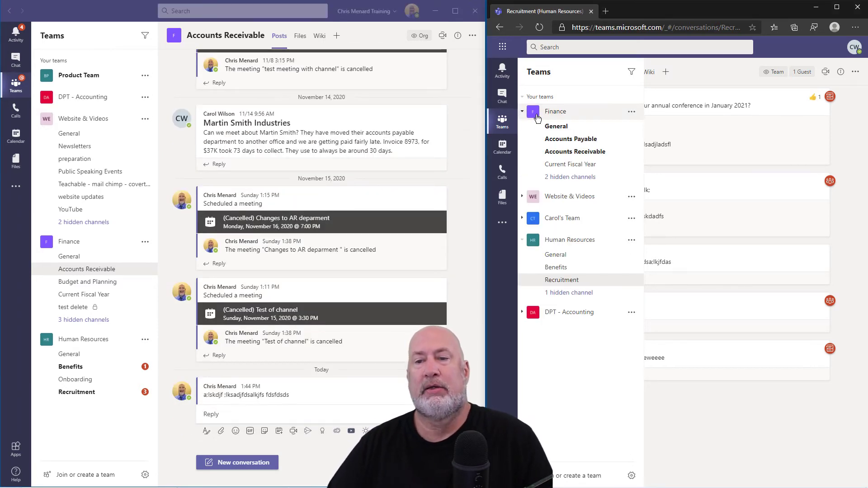
{"action": "left_click", "coordinate": [582, 156]}
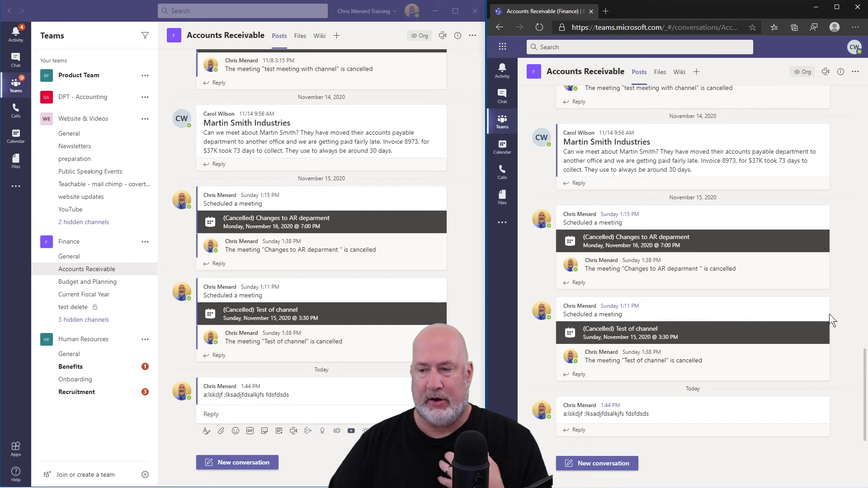
{"action": "mouse_move", "coordinate": [842, 316]}
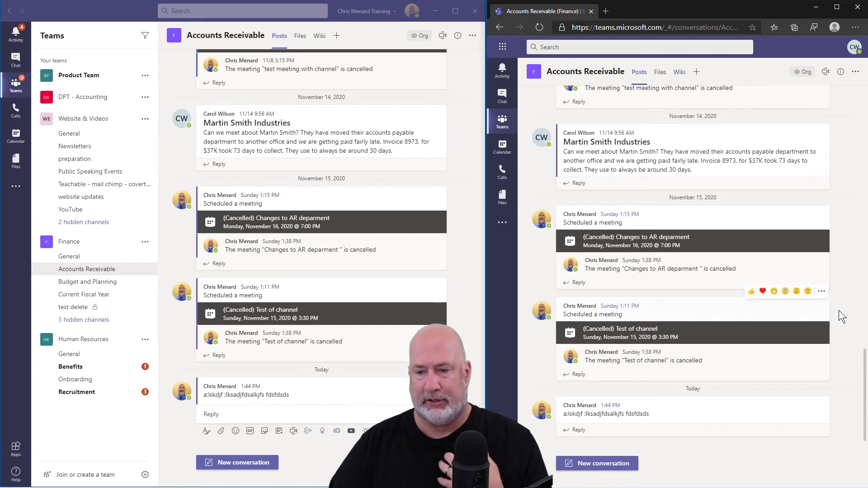
Show Finance's Budget and Planning channel in the desktop account, and reply "asdfasdsdfdsfddfs" to today's Accounts Receivable post from the browser account
{"action": "left_click", "coordinate": [89, 284]}
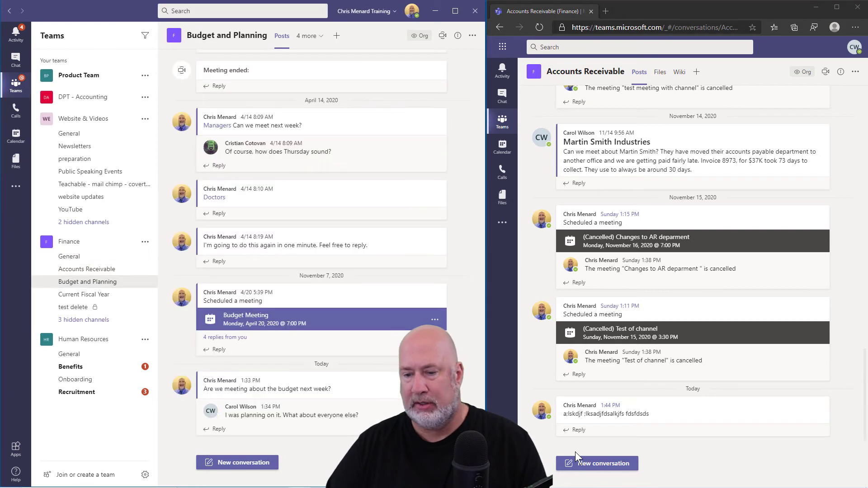
{"action": "left_click", "coordinate": [576, 435]}
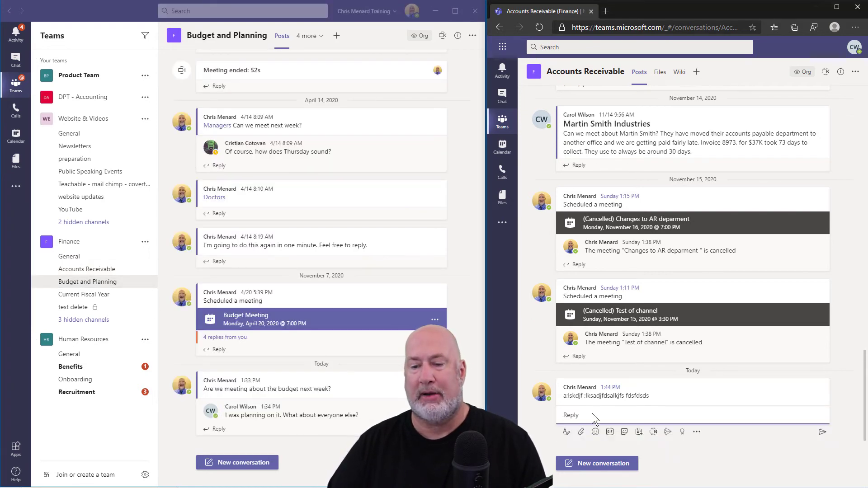
{"action": "type", "text": "asdfasdsdfdsfddfs"}
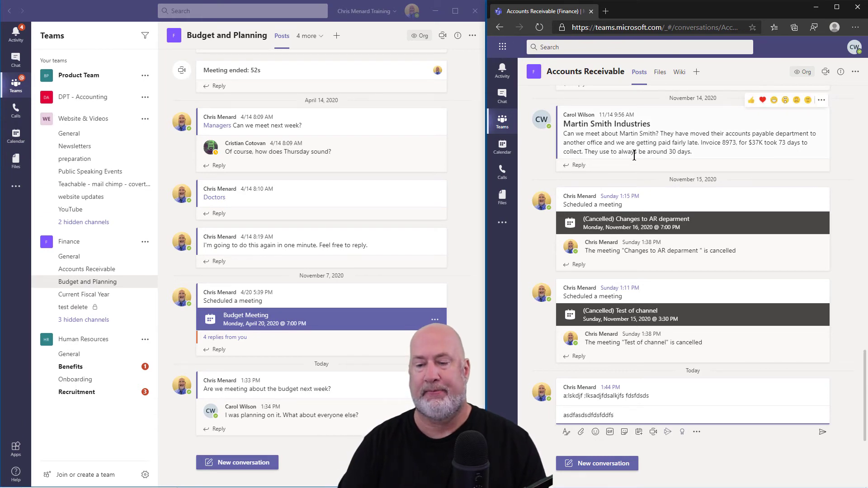
{"action": "key", "text": "Return"}
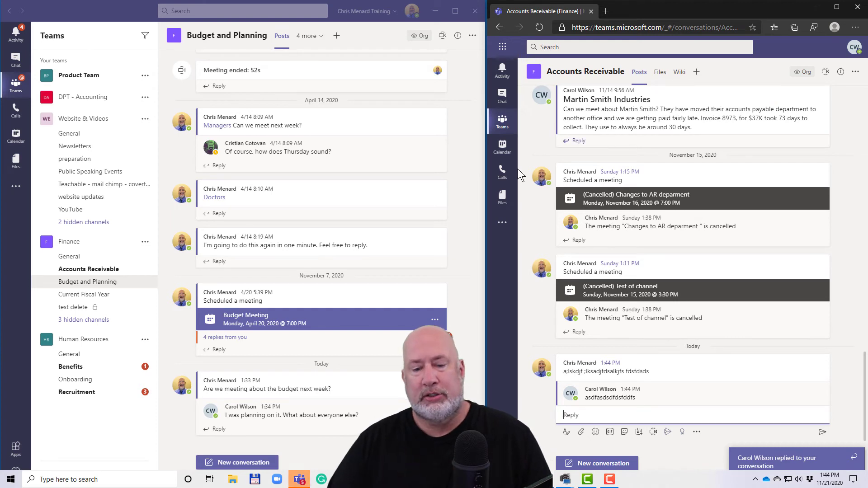
Open the activity feed in the desktop Teams account and filter it to show only Mentions
{"action": "left_click", "coordinate": [300, 478]}
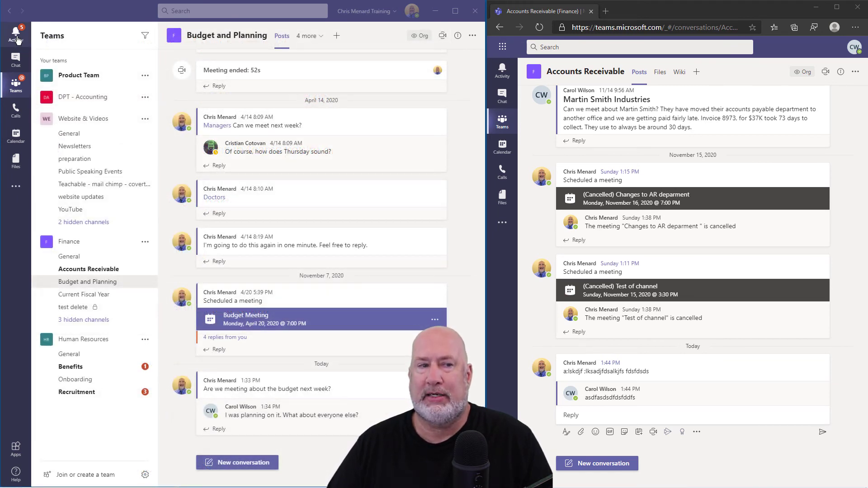
{"action": "left_click", "coordinate": [16, 40]}
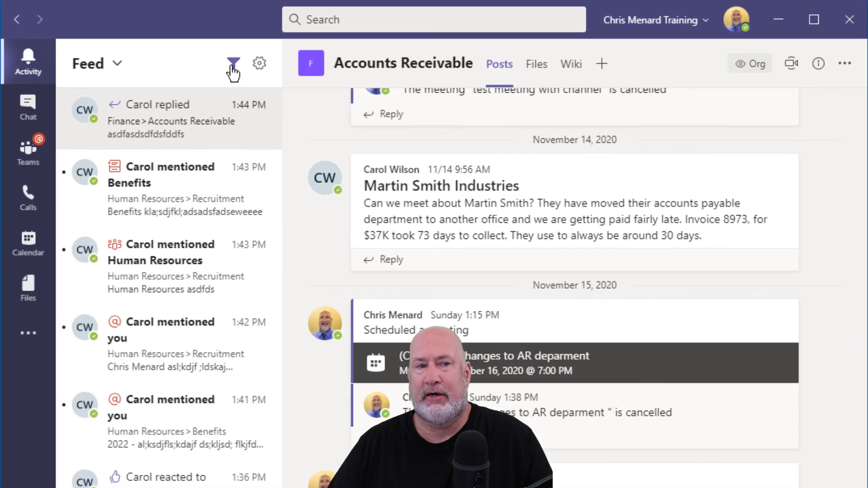
{"action": "left_click", "coordinate": [130, 37]}
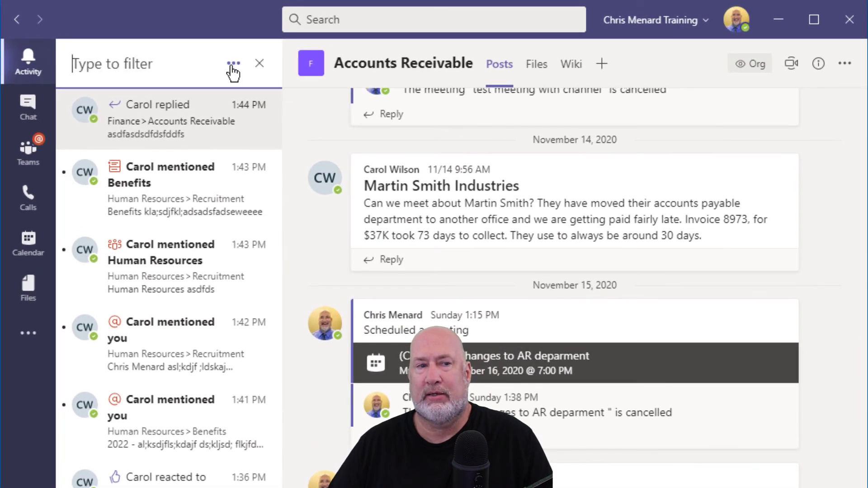
{"action": "left_click", "coordinate": [233, 64]}
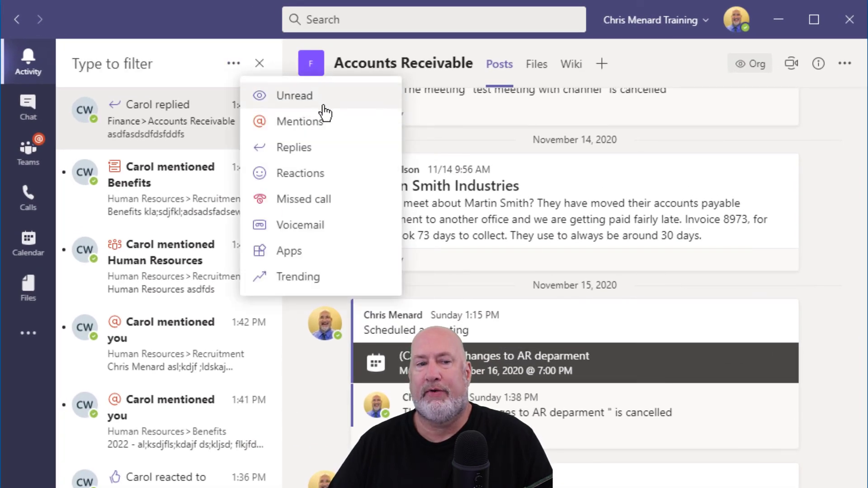
{"action": "left_click", "coordinate": [294, 123]}
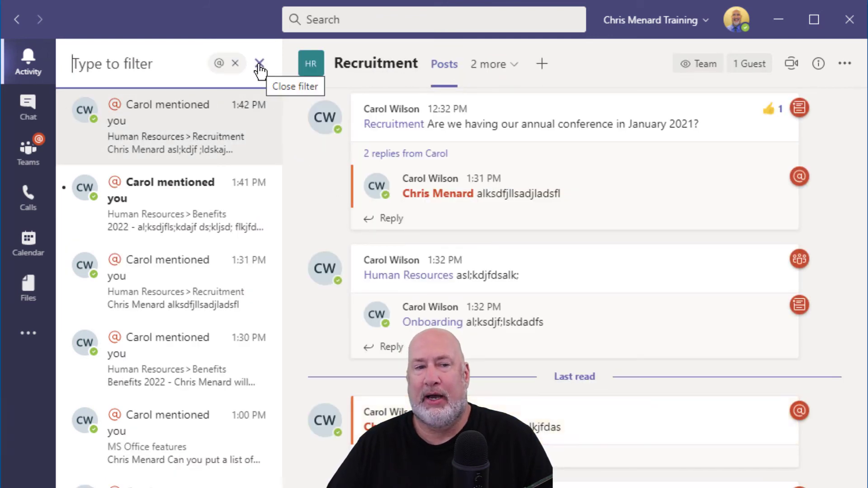
Remove the Mentions filter from the activity feed and filter it by Replies
{"action": "left_click", "coordinate": [235, 63]}
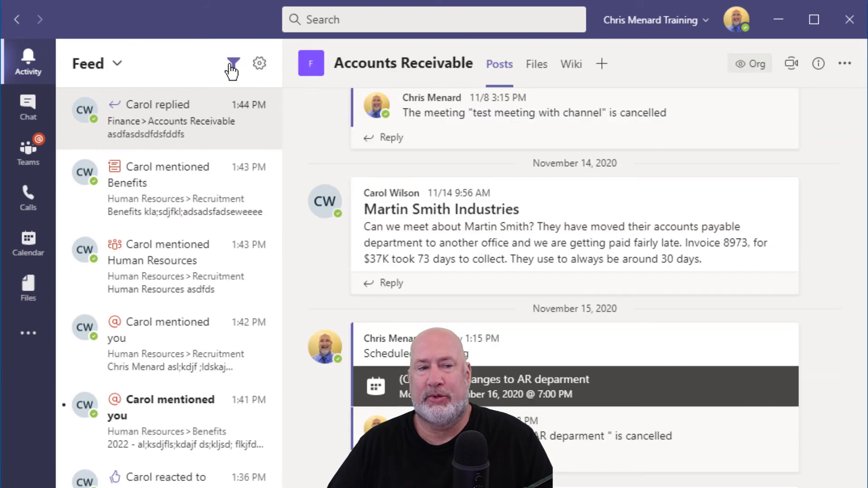
{"action": "left_click", "coordinate": [232, 65]}
{"action": "left_click", "coordinate": [232, 65]}
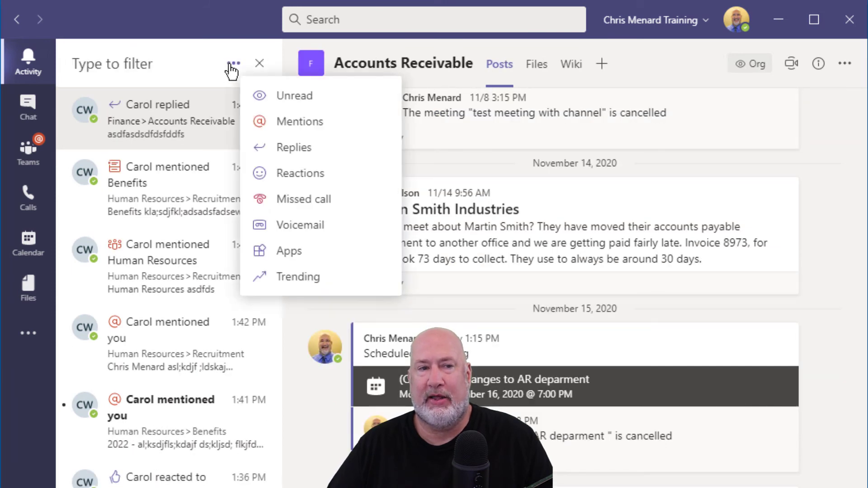
{"action": "left_click", "coordinate": [294, 149]}
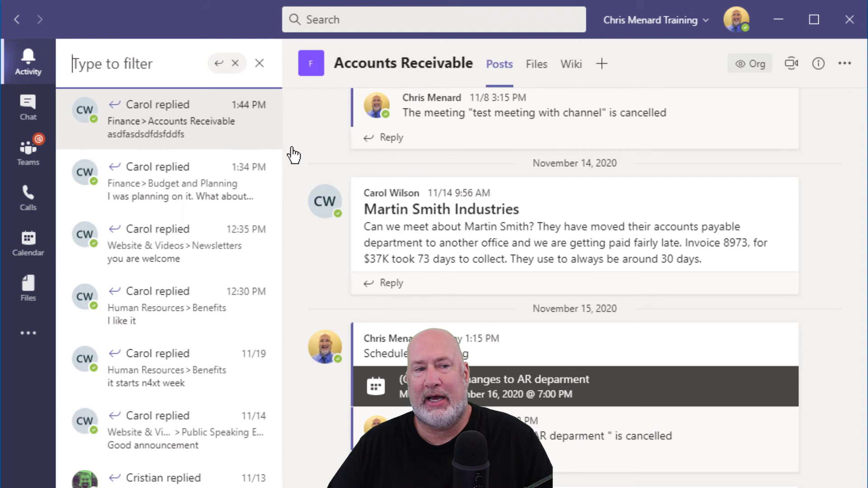
Close the Replies filter and filter the activity feed by Reactions
{"action": "left_click", "coordinate": [259, 63]}
{"action": "left_click", "coordinate": [233, 65]}
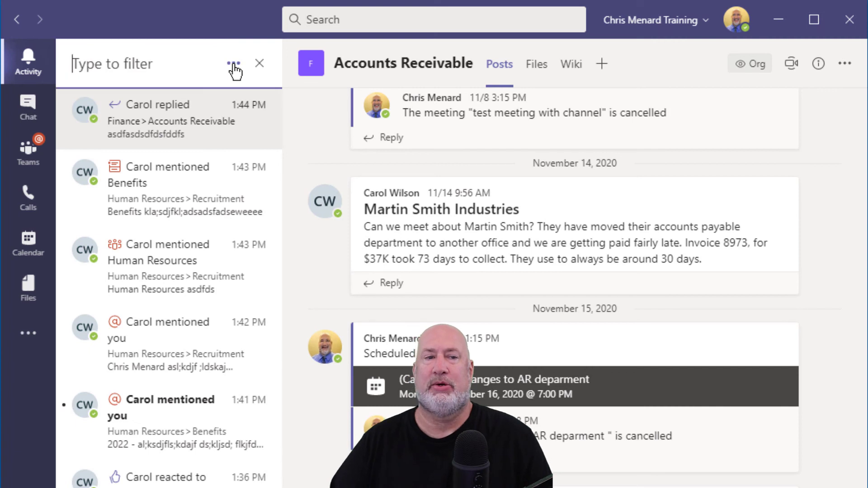
{"action": "left_click", "coordinate": [233, 64]}
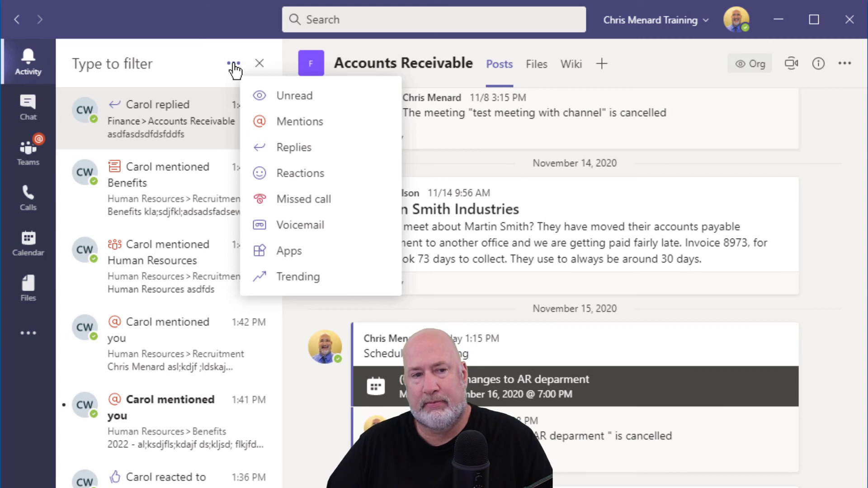
{"action": "left_click", "coordinate": [301, 179]}
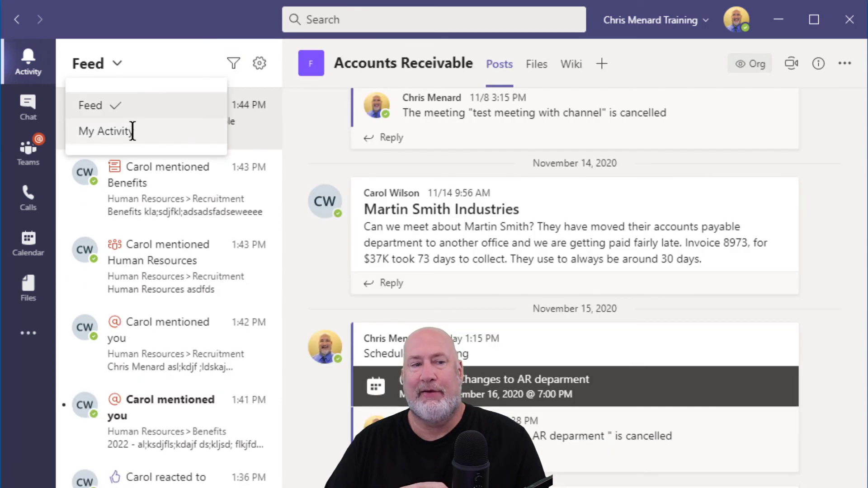
Switch the activity list from Feed to My Activity and reopen its view choices
{"action": "left_click", "coordinate": [122, 131]}
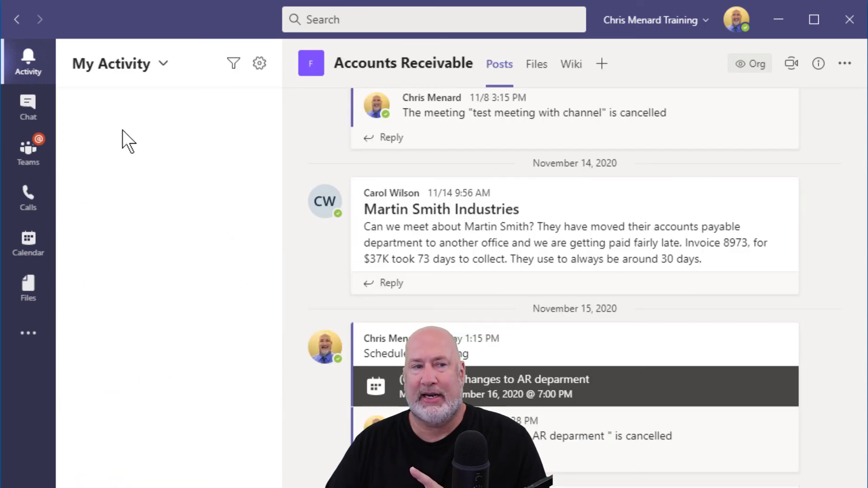
{"action": "left_click", "coordinate": [156, 70]}
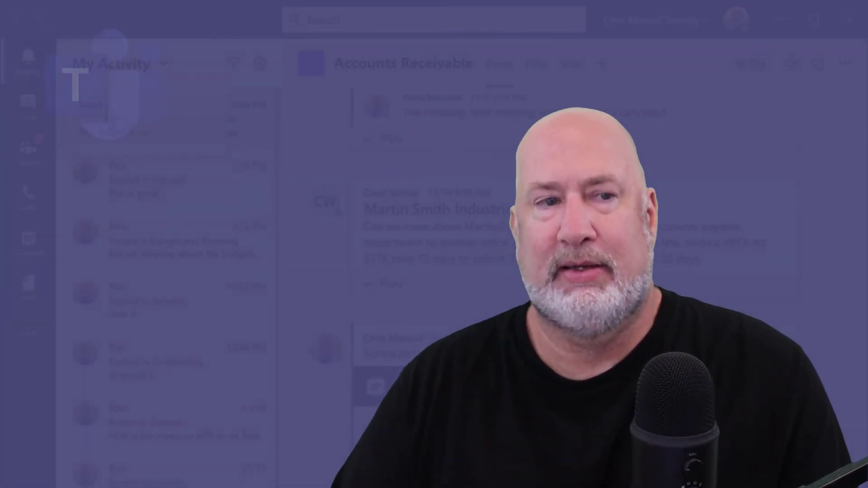